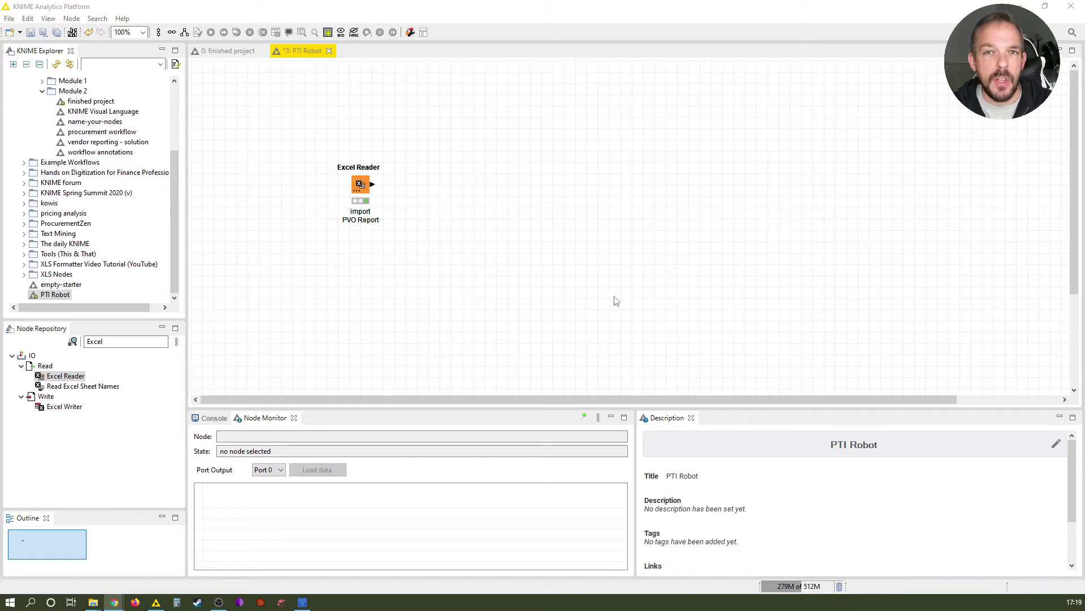
- From Manipulation > Row > Filter in the node repository, place a Row Filter node beside the Excel Reader
left_click(62, 346)
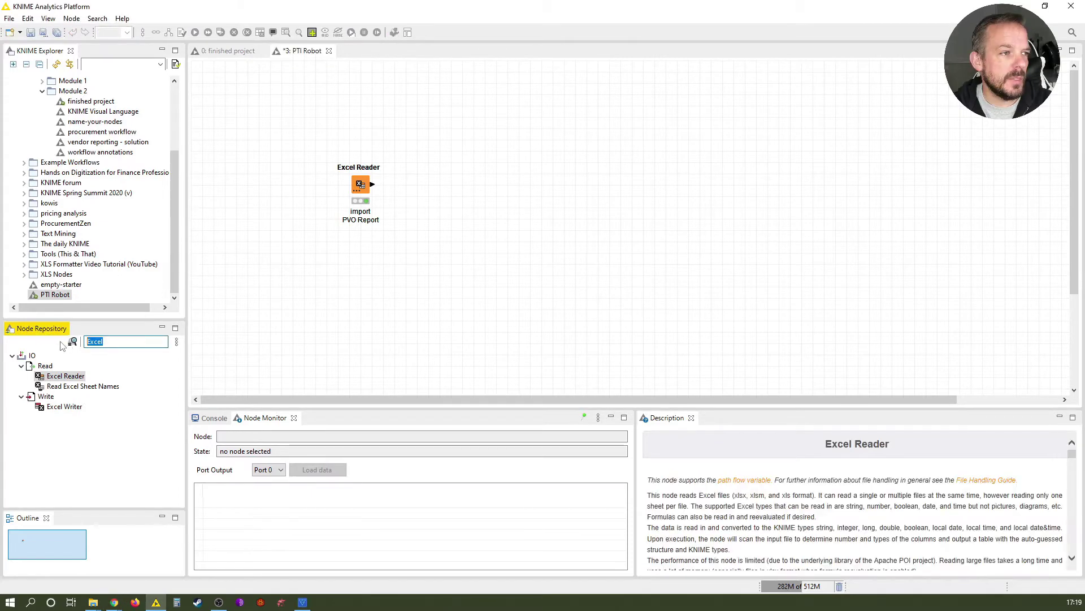
key("BackSpace")
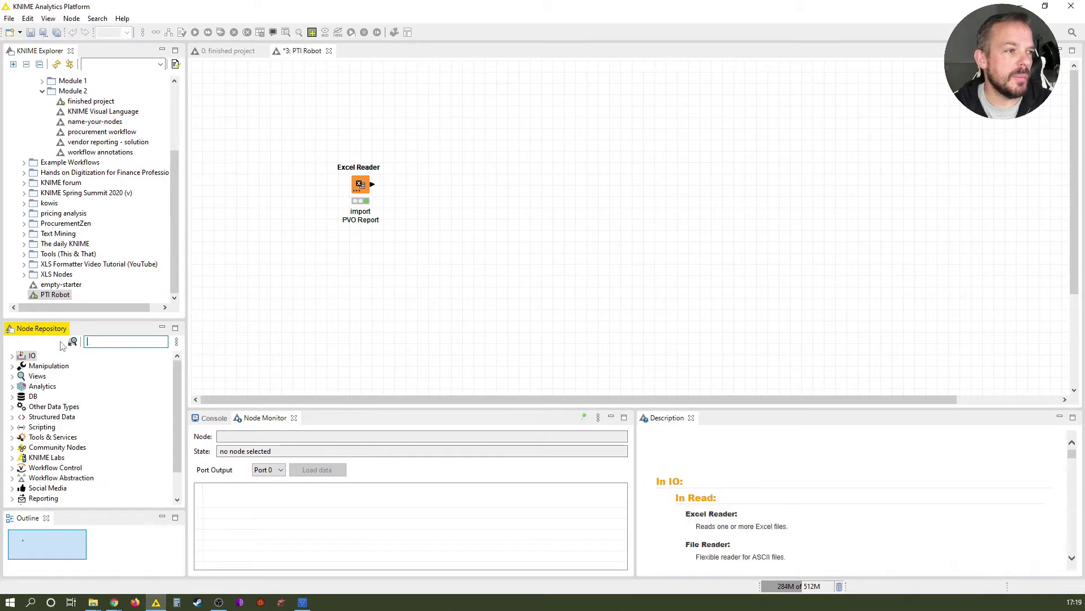
left_click(12, 366)
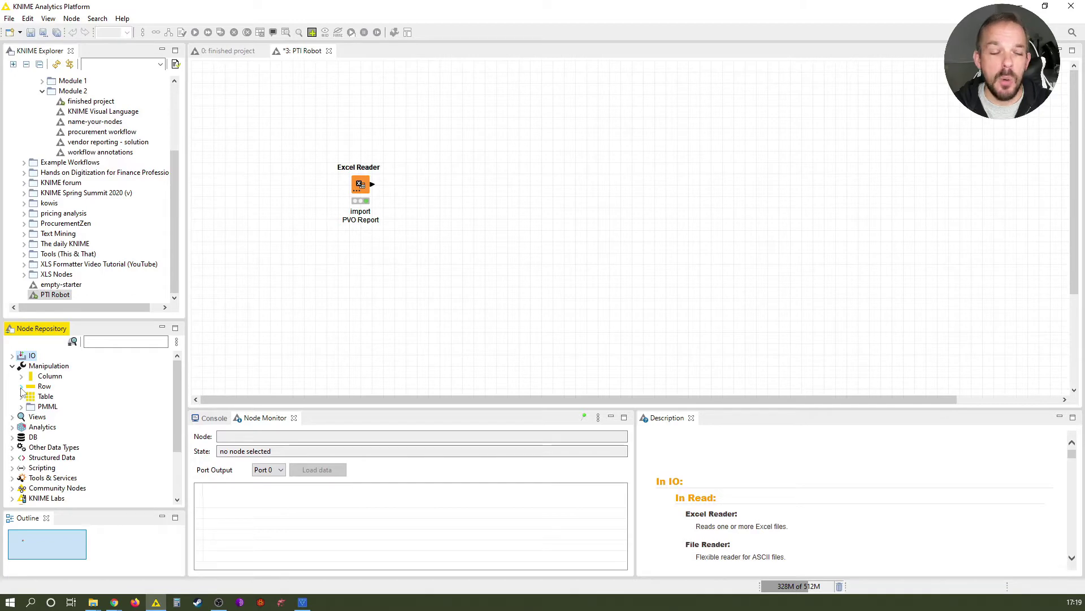
left_click(22, 386)
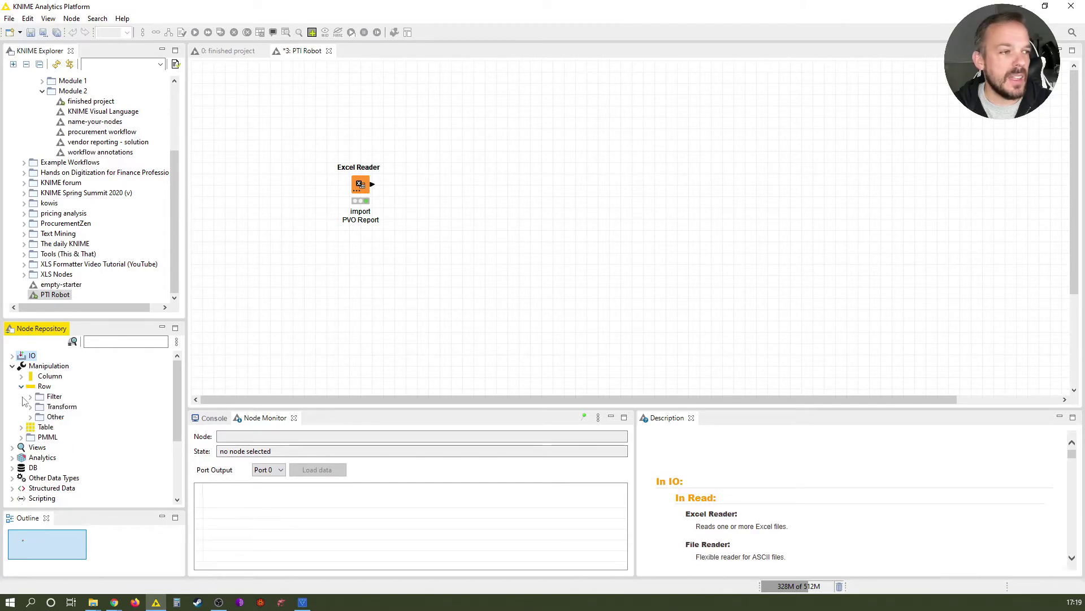
left_click(31, 397)
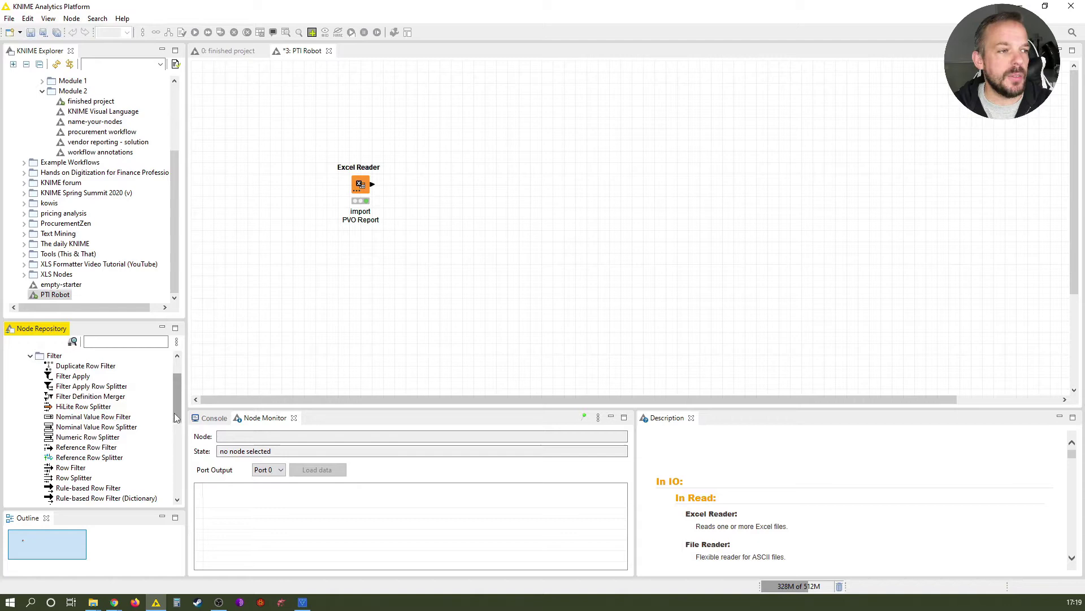
left_click_drag(176, 402, 174, 418)
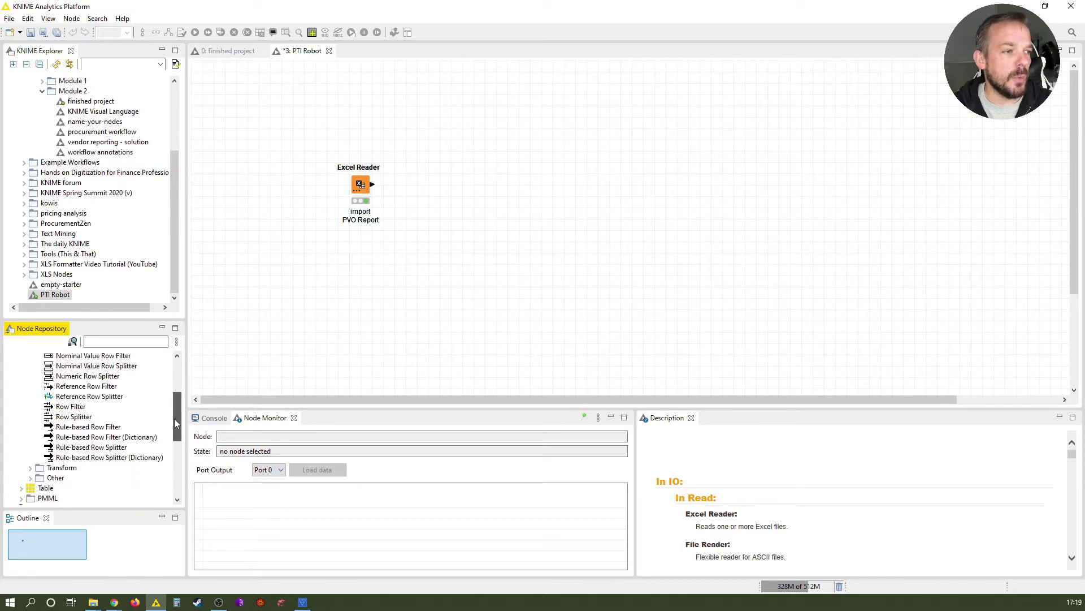
left_click(68, 407)
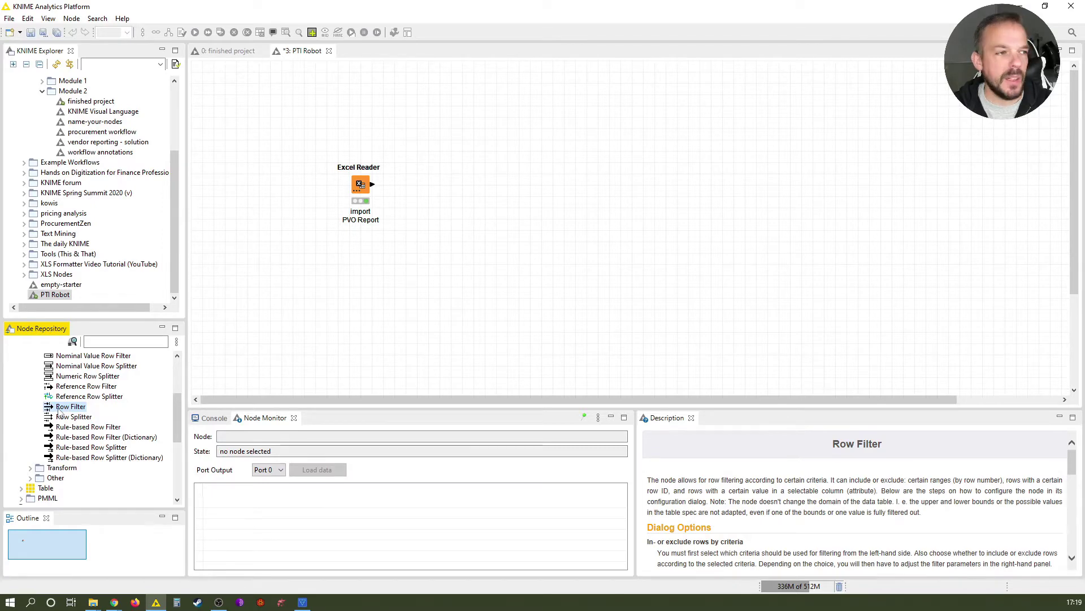
left_click_drag(58, 411, 446, 191)
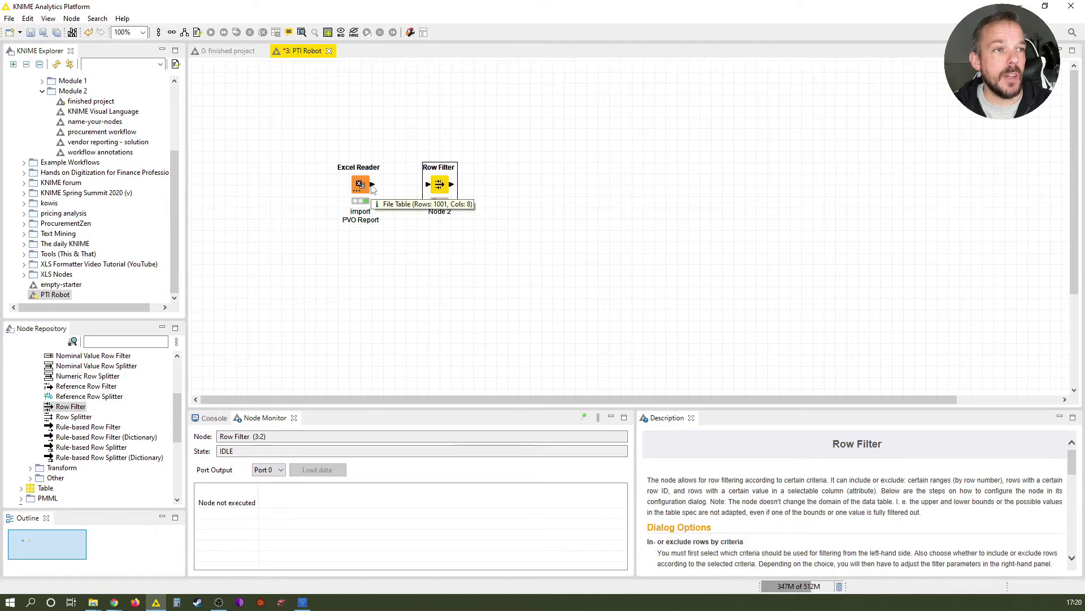
- Wire the Excel Reader's output port to the Row Filter's input port
left_click_drag(372, 186, 429, 189)
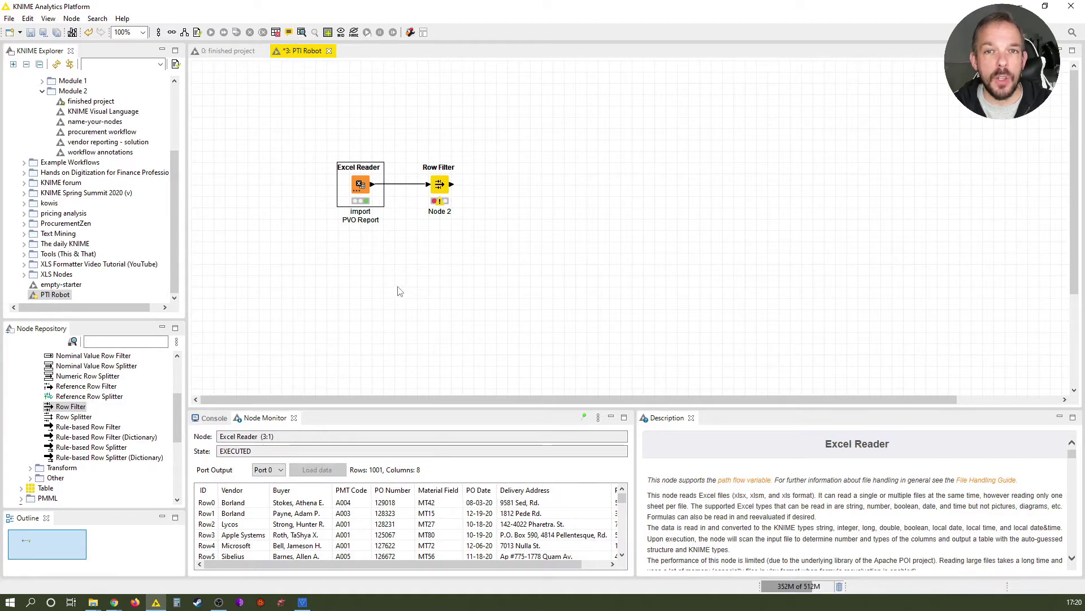
right_click(363, 187)
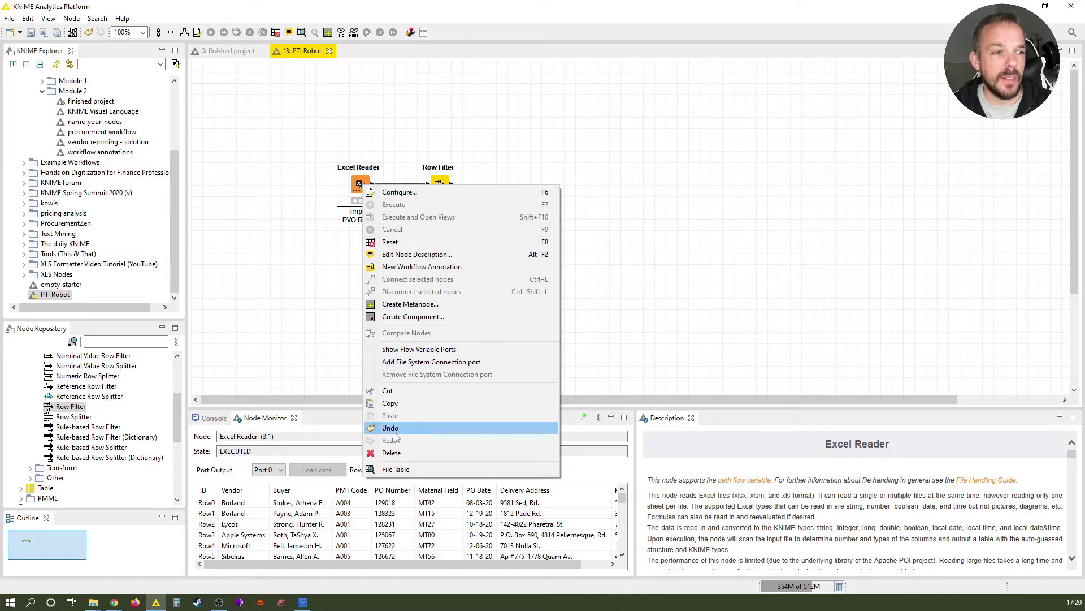
left_click(414, 468)
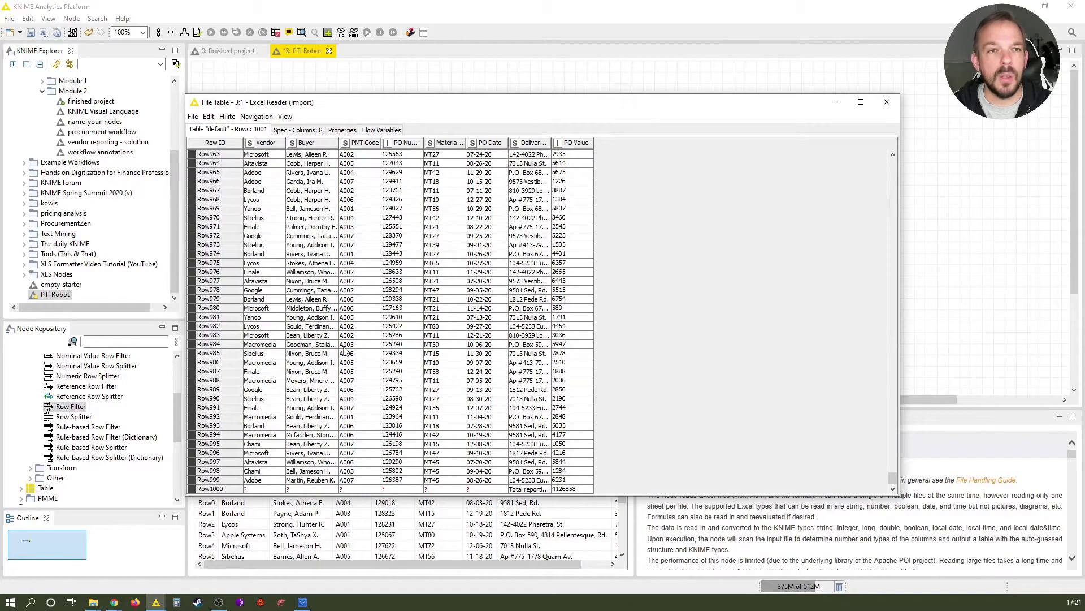
left_click_drag(651, 110, 542, 116)
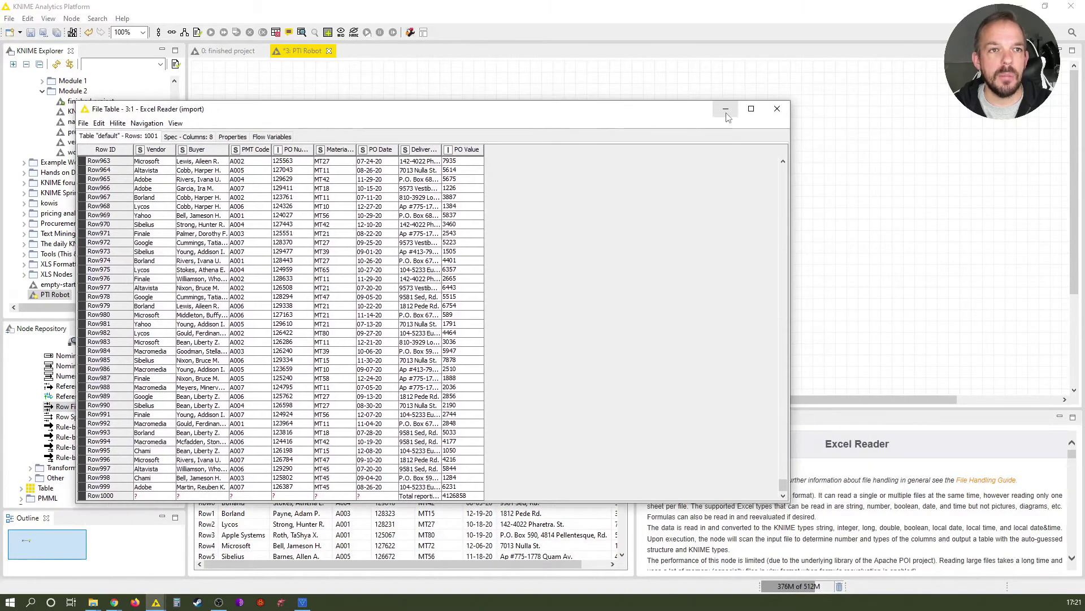
left_click(777, 109)
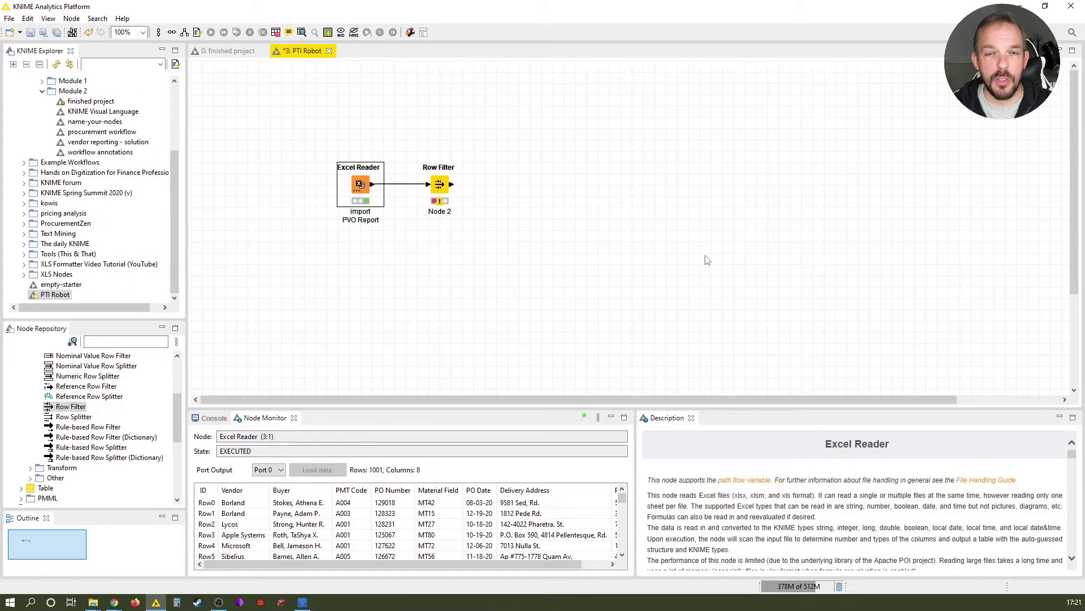
- Bring up the configuration dialog of the Row Filter node (Node 2)
left_click(440, 193)
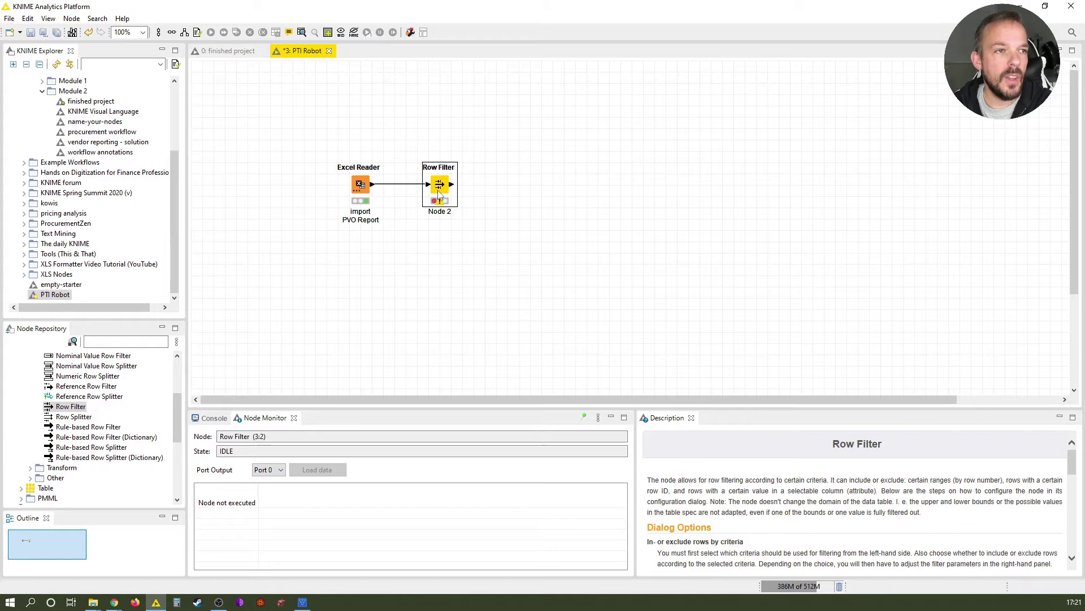
double_click(439, 193)
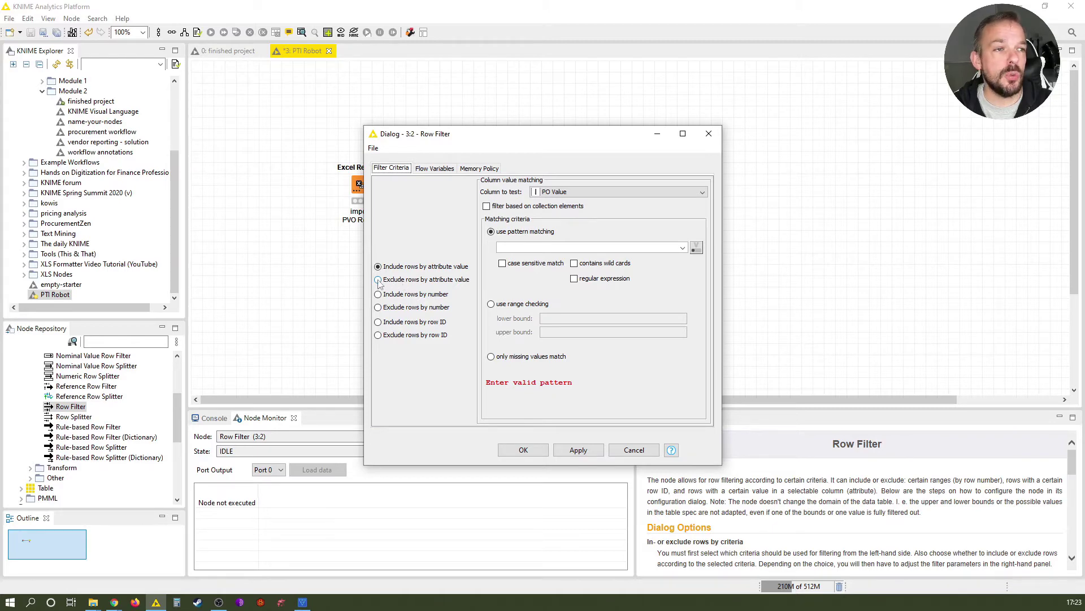
- Exclude rows by attribute value on the Vendor column, matching only missing values, and apply
left_click(378, 283)
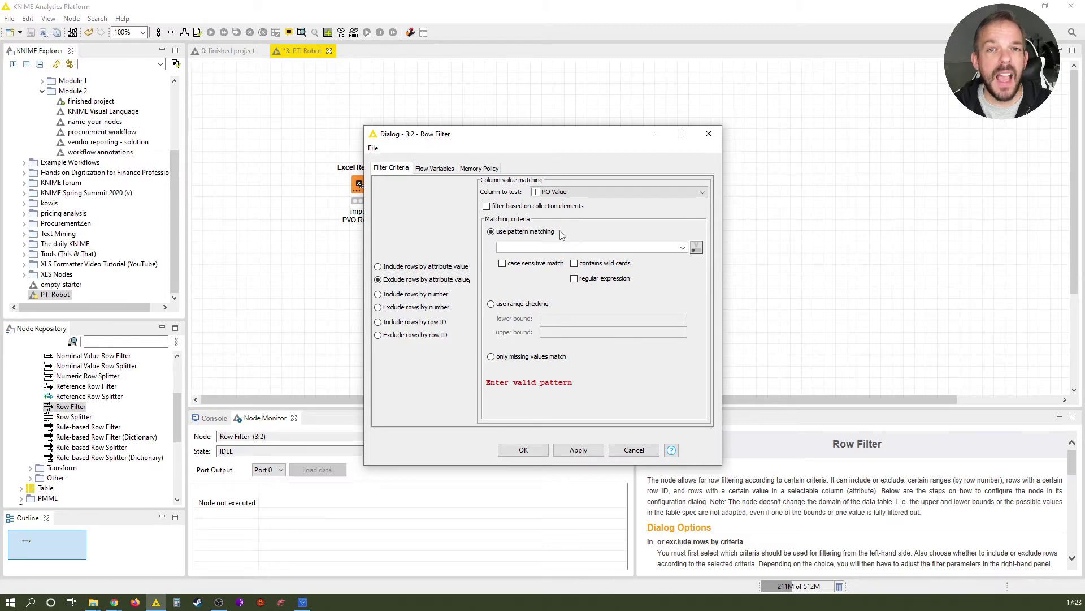
left_click(588, 192)
left_click(579, 202)
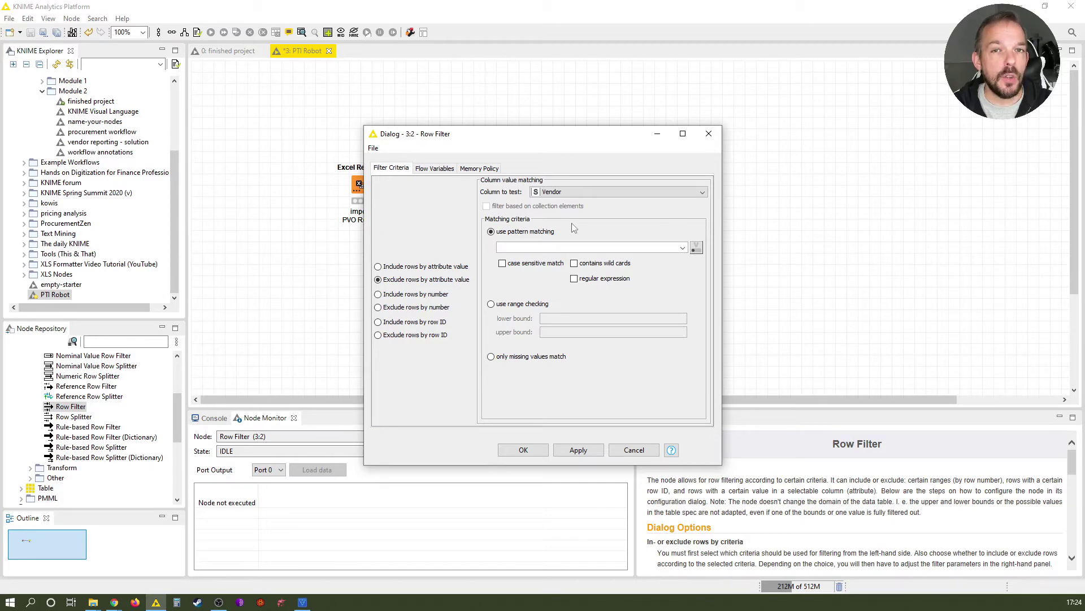
left_click(491, 358)
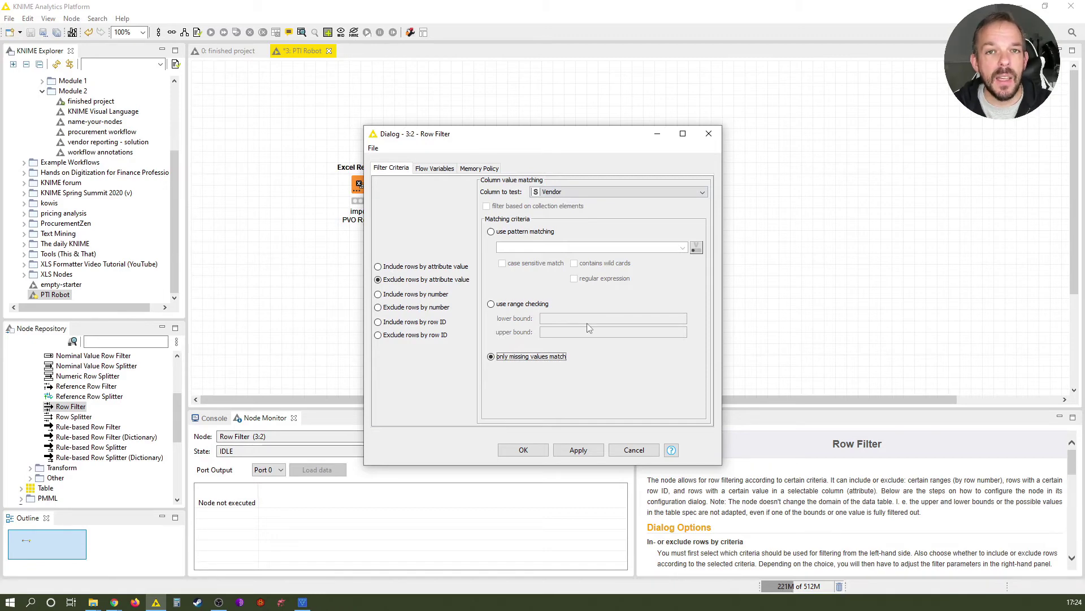
left_click(533, 453)
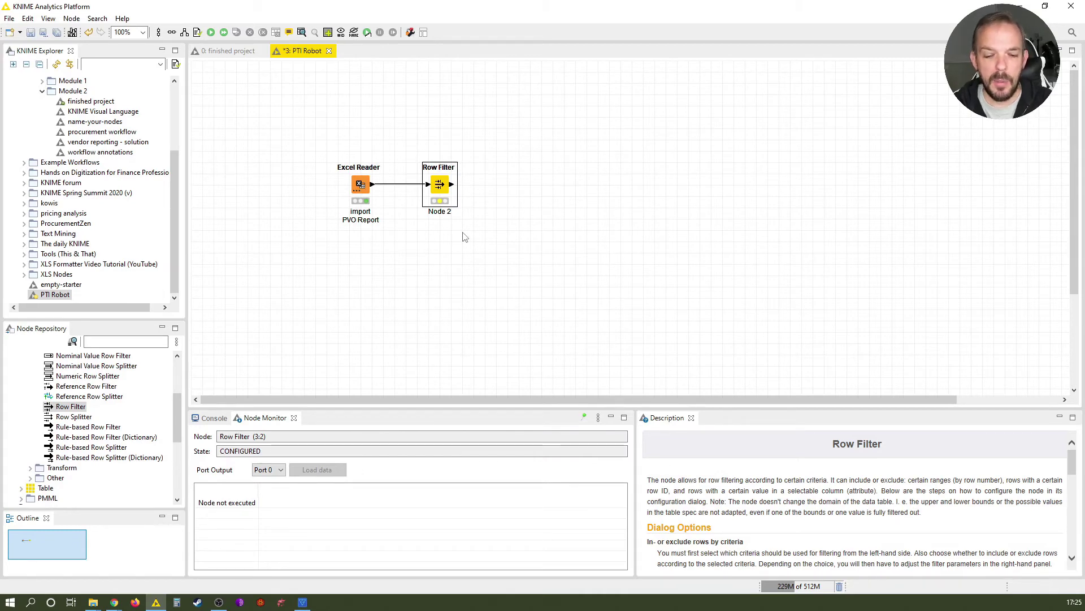
- Change the Row Filter's label from 'Node 2' to 'del totals row'
key("F2")
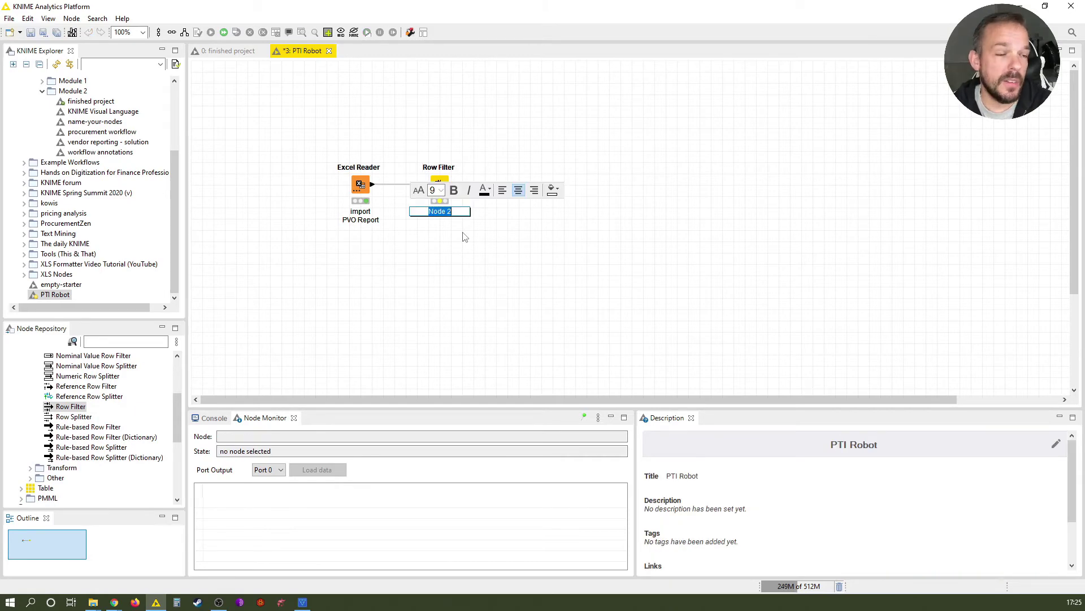
type("del ")
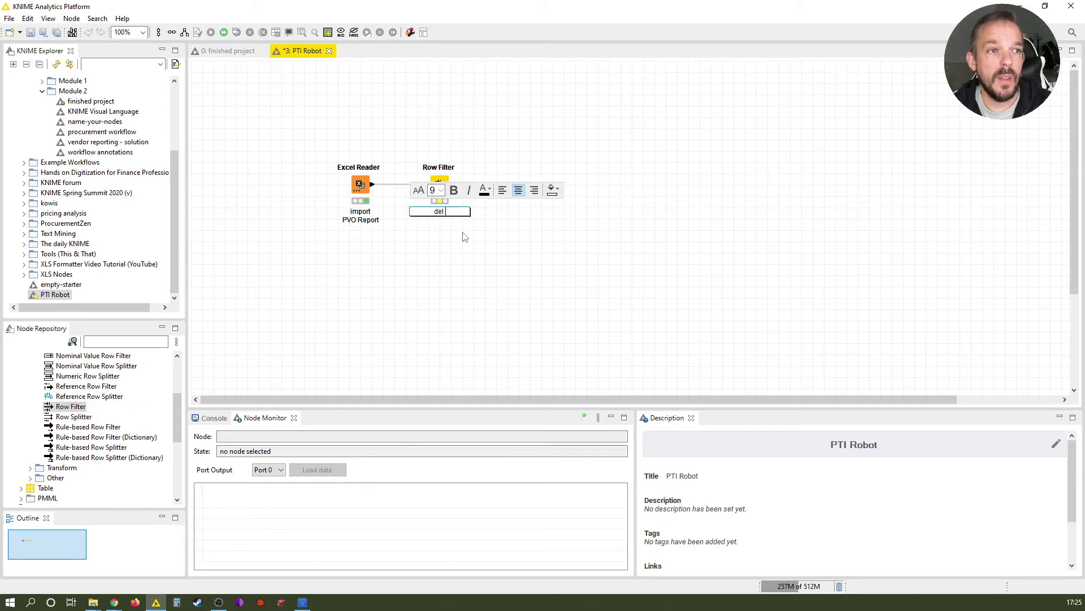
type("totals row")
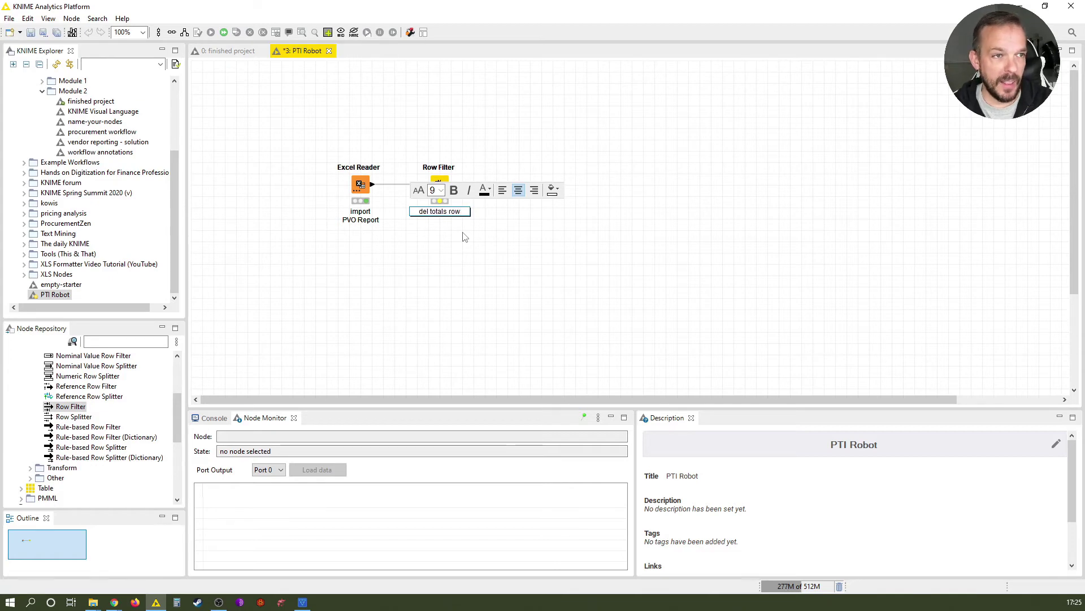
left_click(537, 244)
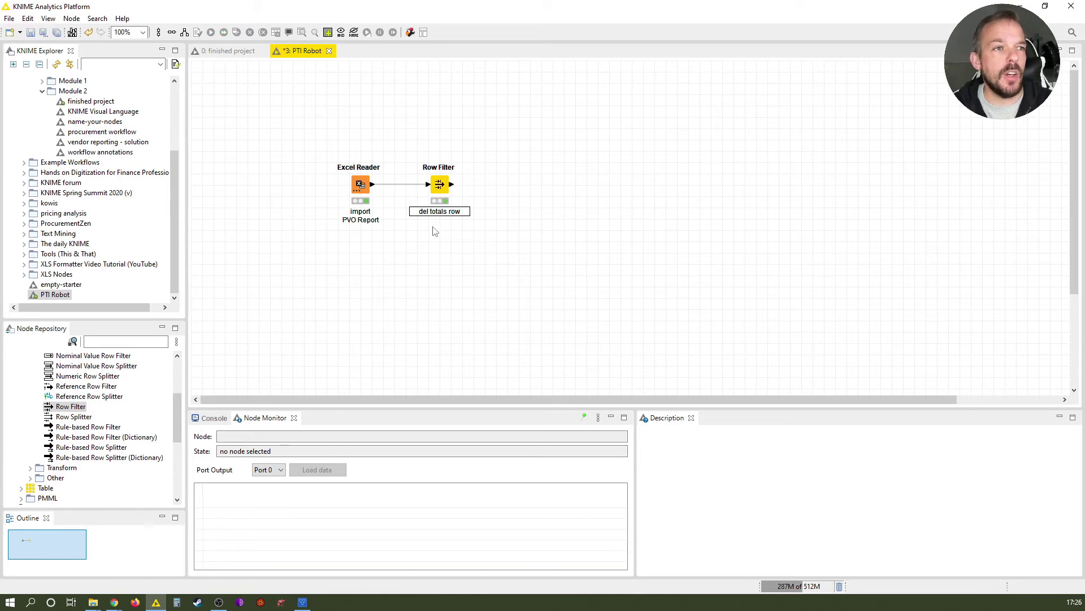
- Inspect the Row Filter's Filtered output table, confirming 1000 rows ending at Row999
left_click(443, 192)
right_click(444, 192)
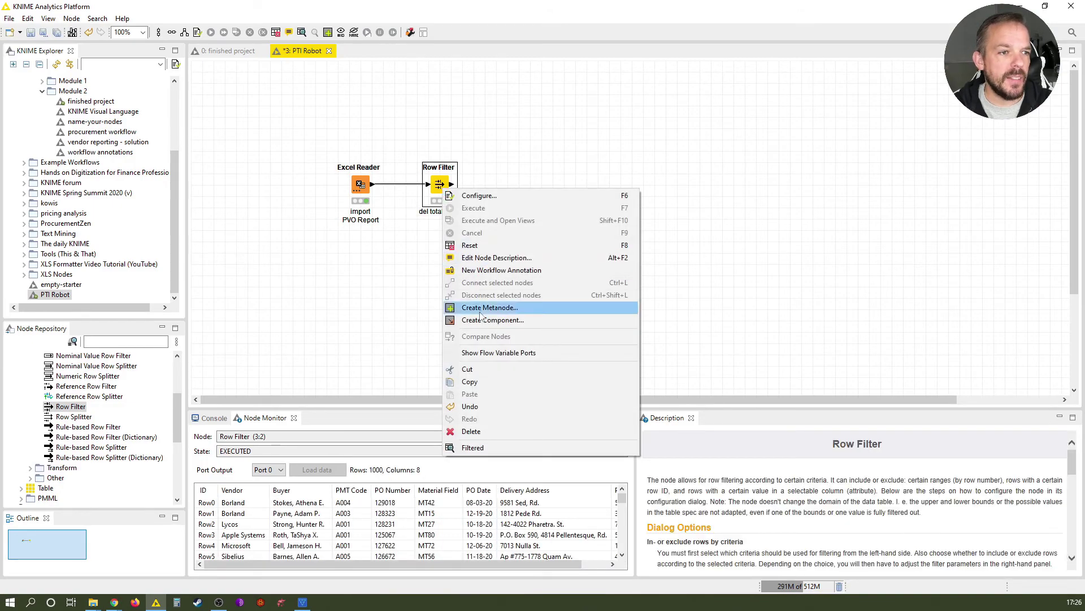
left_click(477, 447)
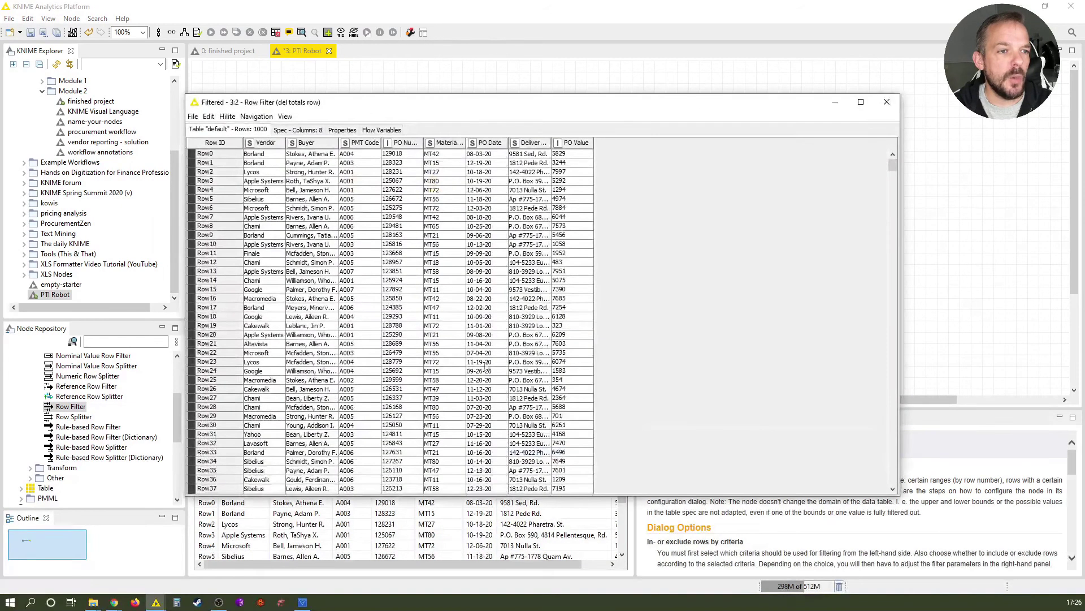
left_click_drag(701, 103, 606, 59)
left_click_drag(796, 121, 791, 441)
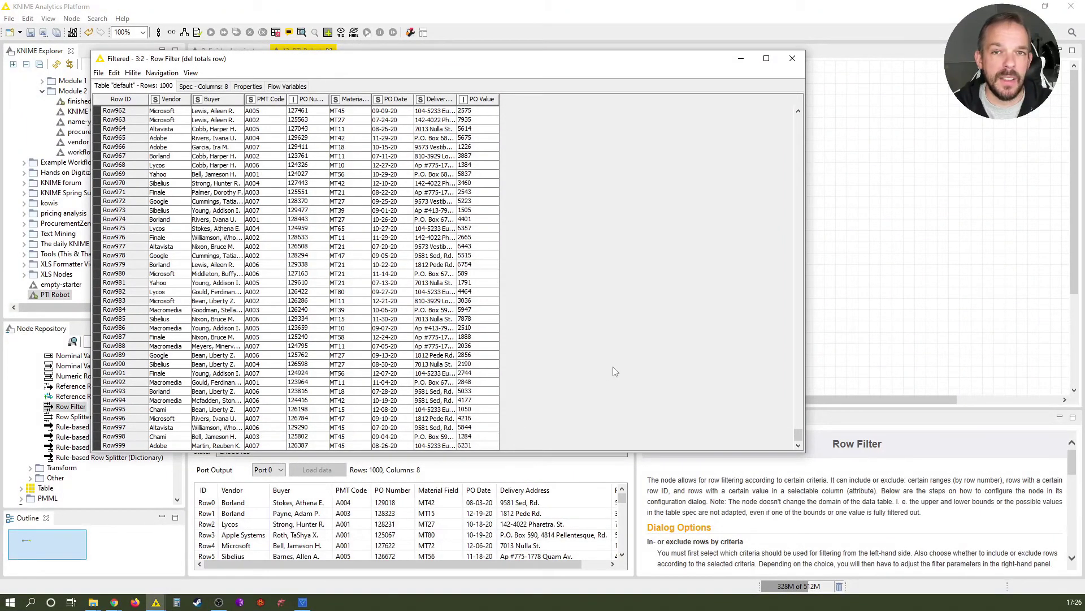
key("alt+F4")
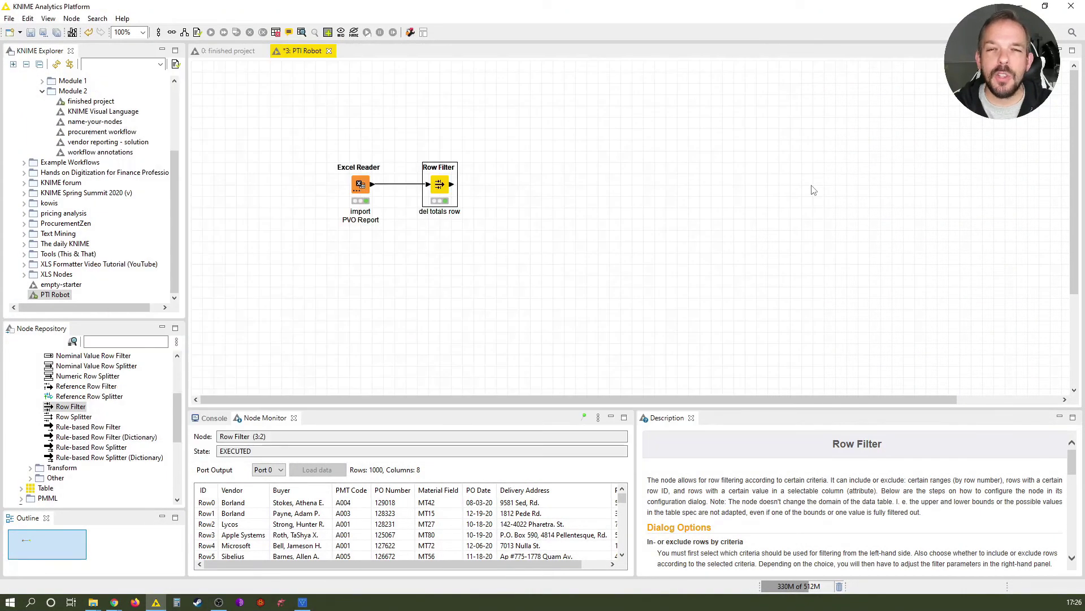